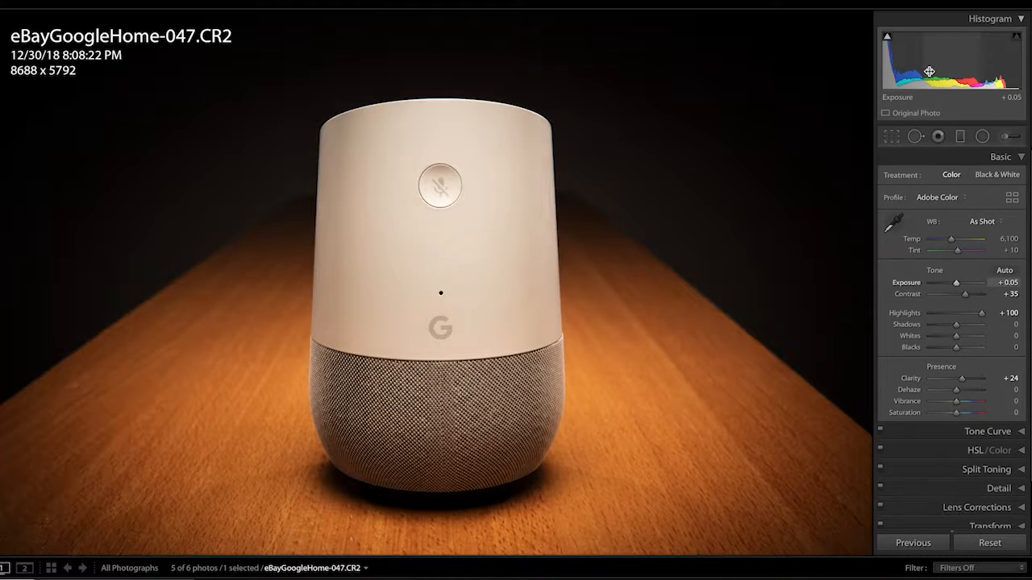
# Step: Raise the exposure of eBayGoogleHome-047.CR2 to +0.59
pyautogui.moveTo(929, 72); pyautogui.dragTo(964, 74)
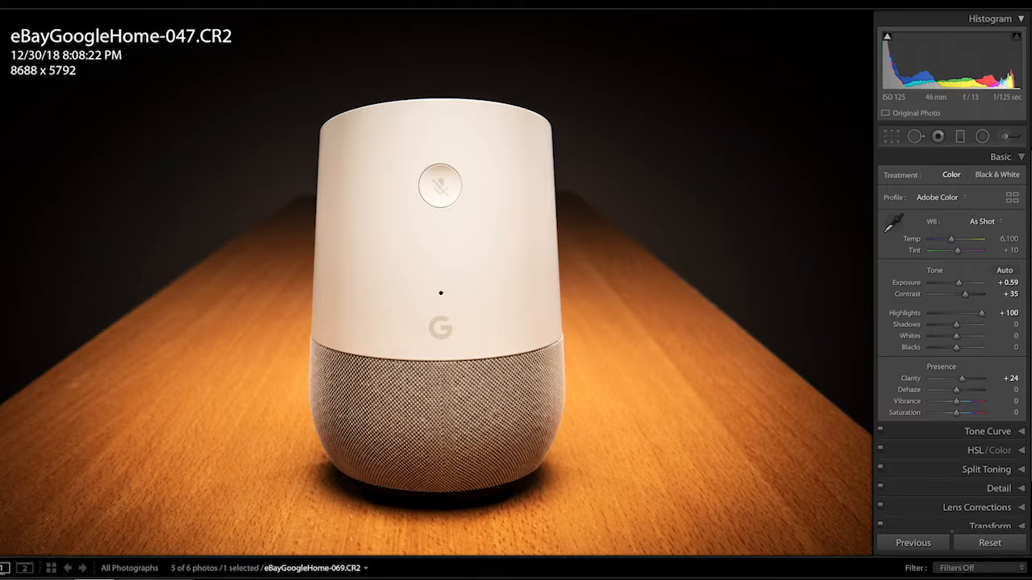
# Step: Set the white balance of eBayGoogleHome-069.CR2 from its gray card and copy only the White Balance setting
pyautogui.press('Right')
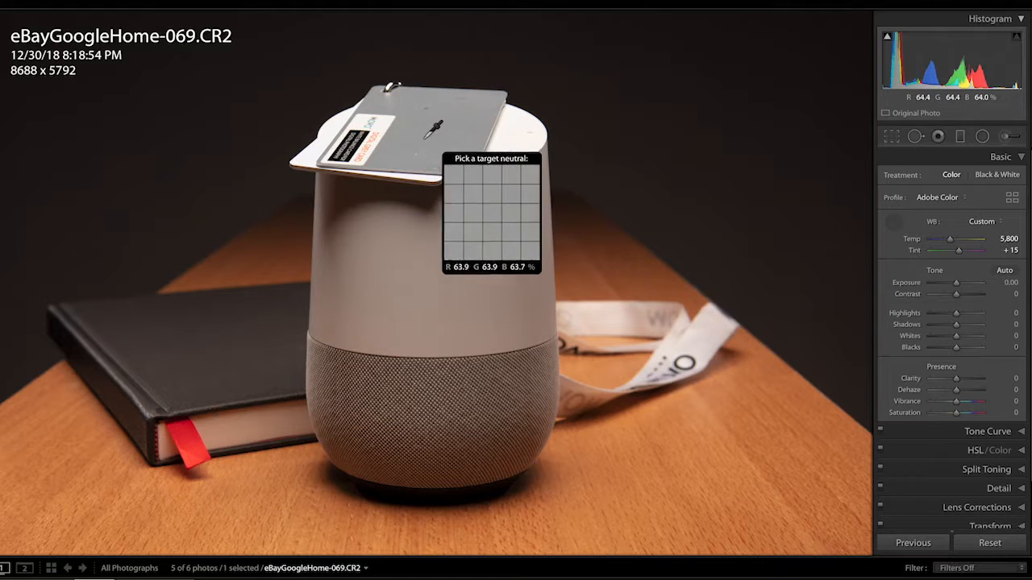
pyautogui.click(420, 137)
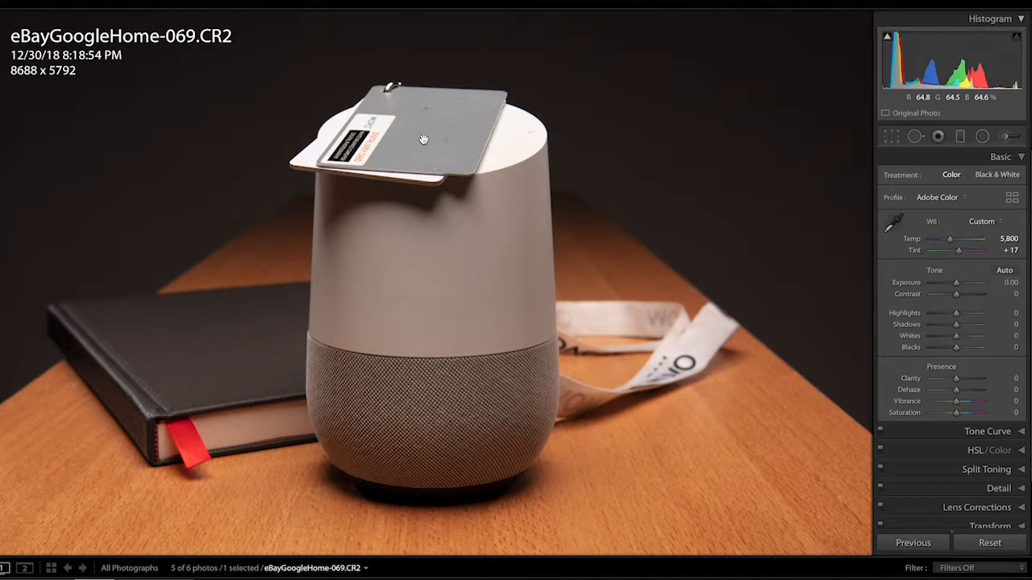
pyautogui.press('super+shift+c')
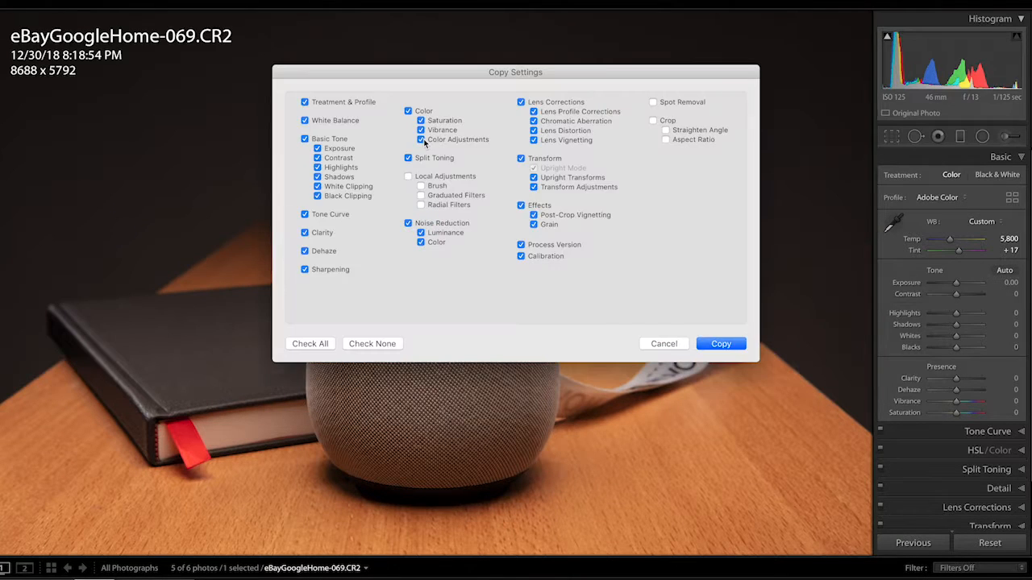
pyautogui.click(370, 343)
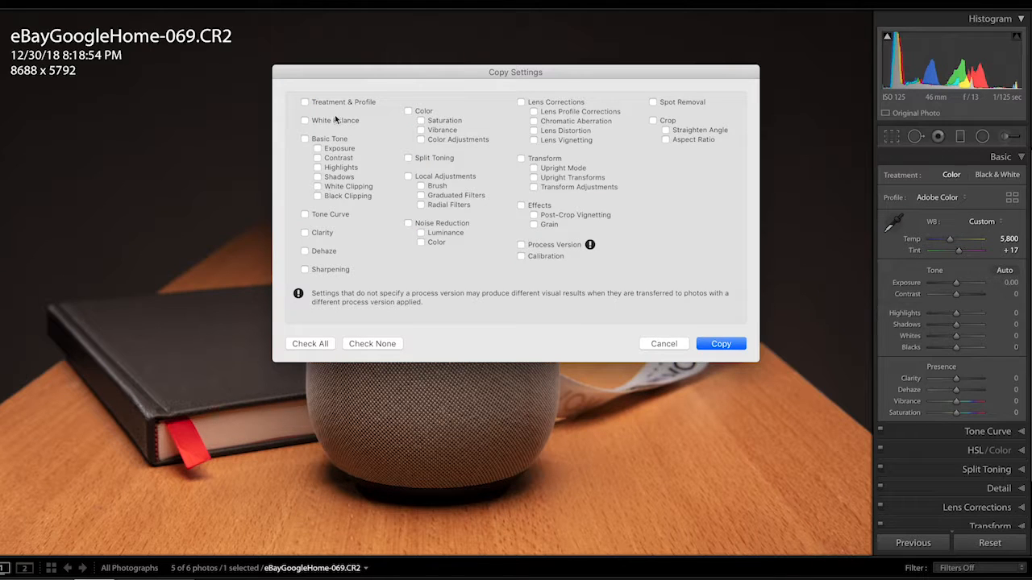
pyautogui.click(719, 344)
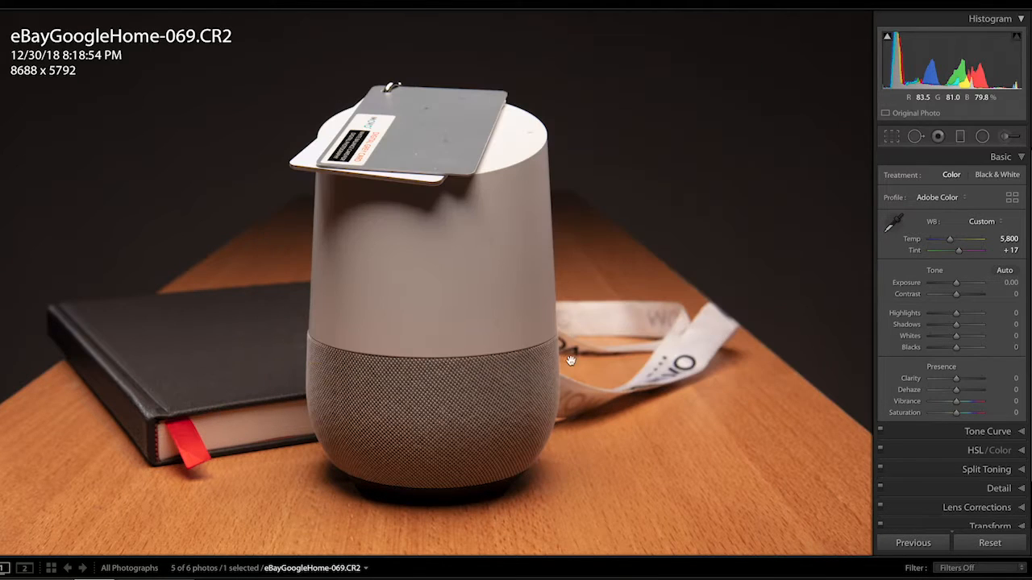
# Step: Paste the copied white balance onto eBayGoogleHome-047.CR2
pyautogui.press('Right')
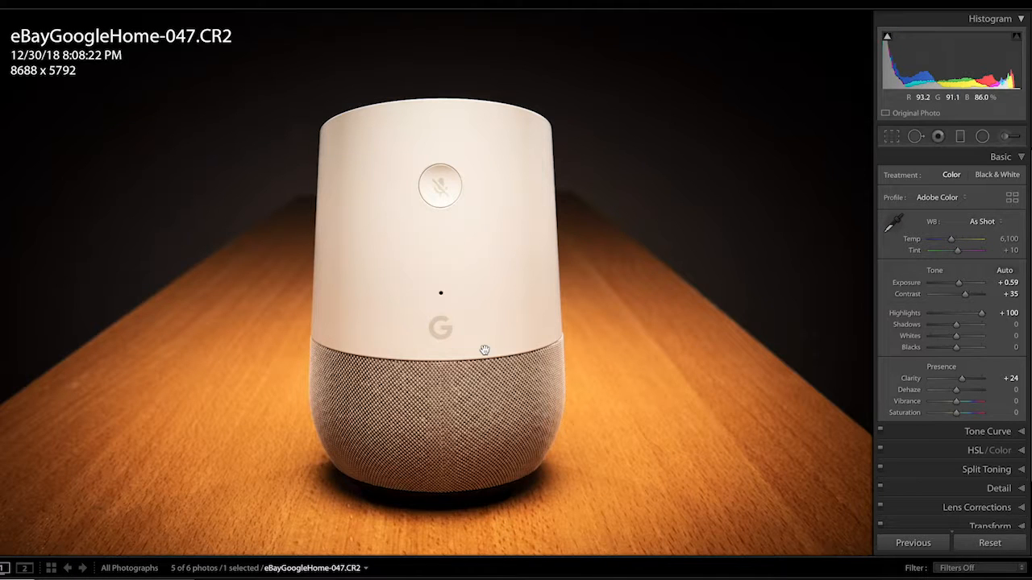
pyautogui.hotkey('ctrl', 'shift', 'v')
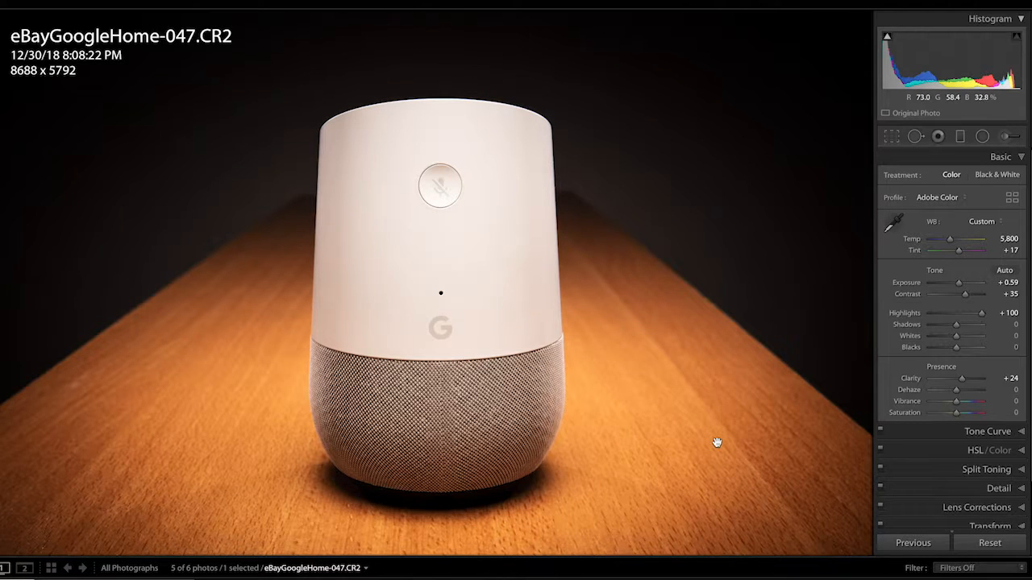
pyautogui.hotkey('ctrl', 'z')
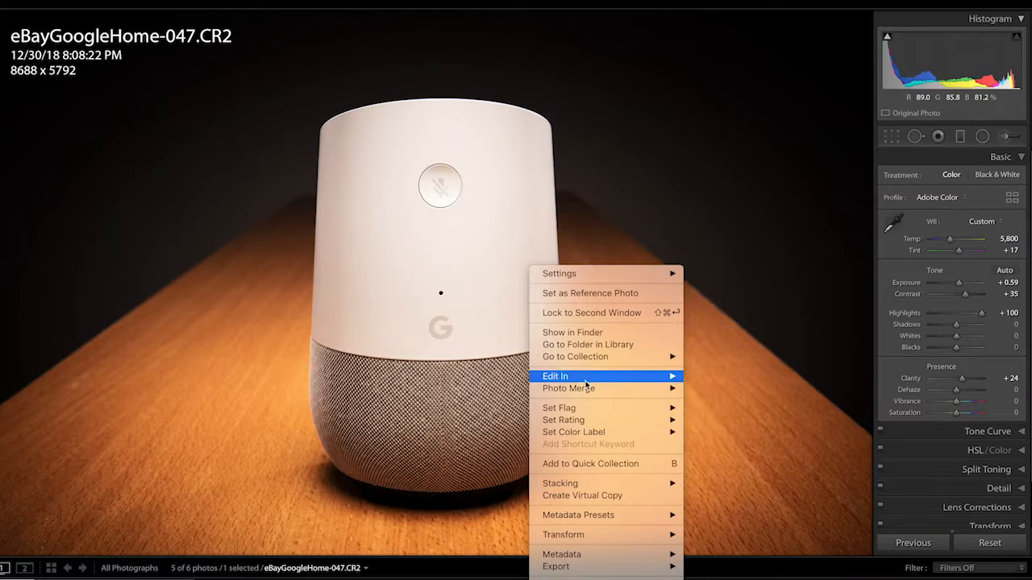
# Step: Open eBayGoogleHome-047.CR2 for editing in Adobe Photoshop CC 2019
pyautogui.moveTo(586, 380)
pyautogui.click(751, 376)
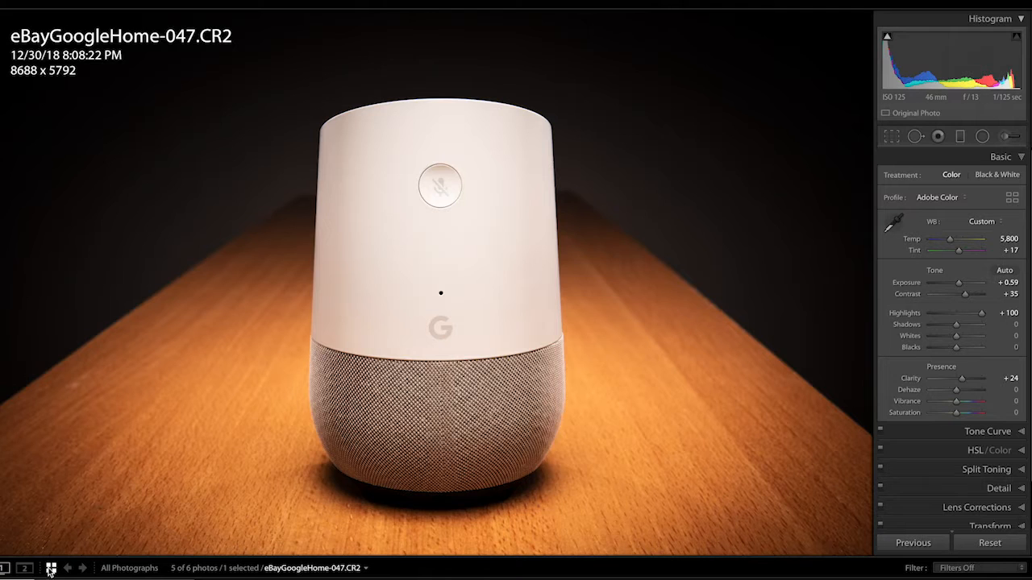
pyautogui.rightClick(28, 575)
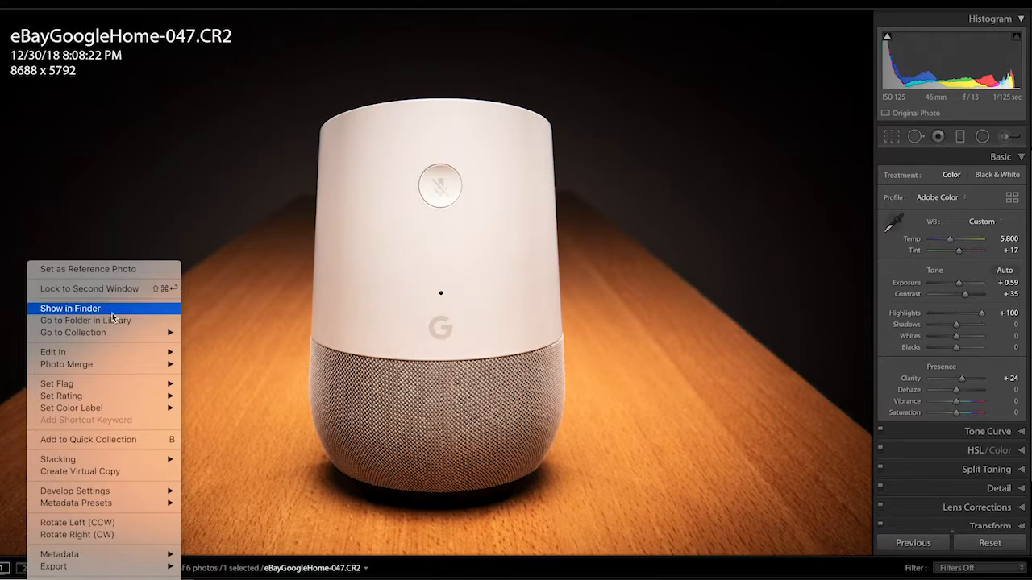
pyautogui.moveTo(109, 354)
pyautogui.click(218, 352)
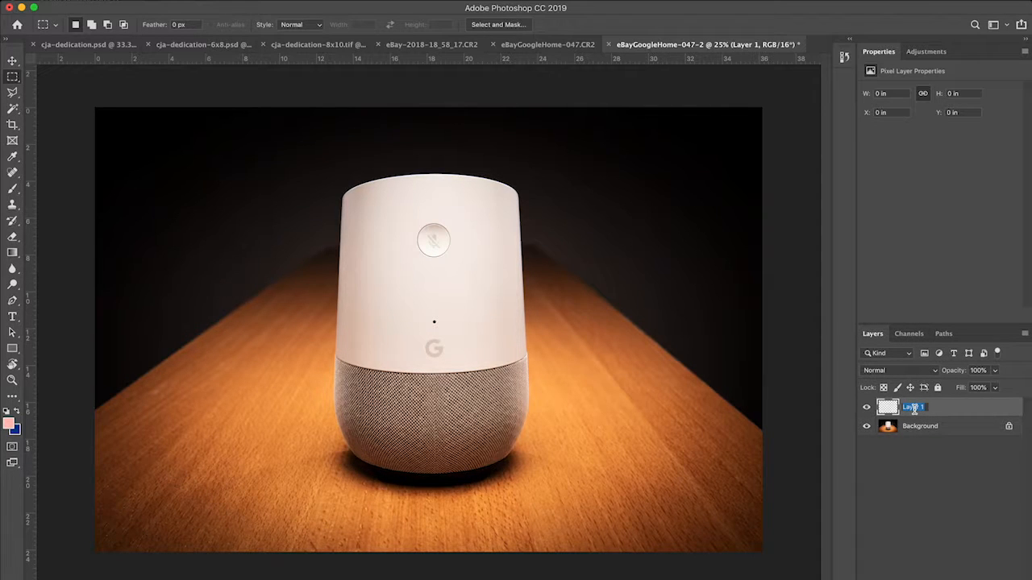
# Step: Name the new empty layer Color and set the foreground color to green 43d60f for the Brush tool
pyautogui.press('Return')
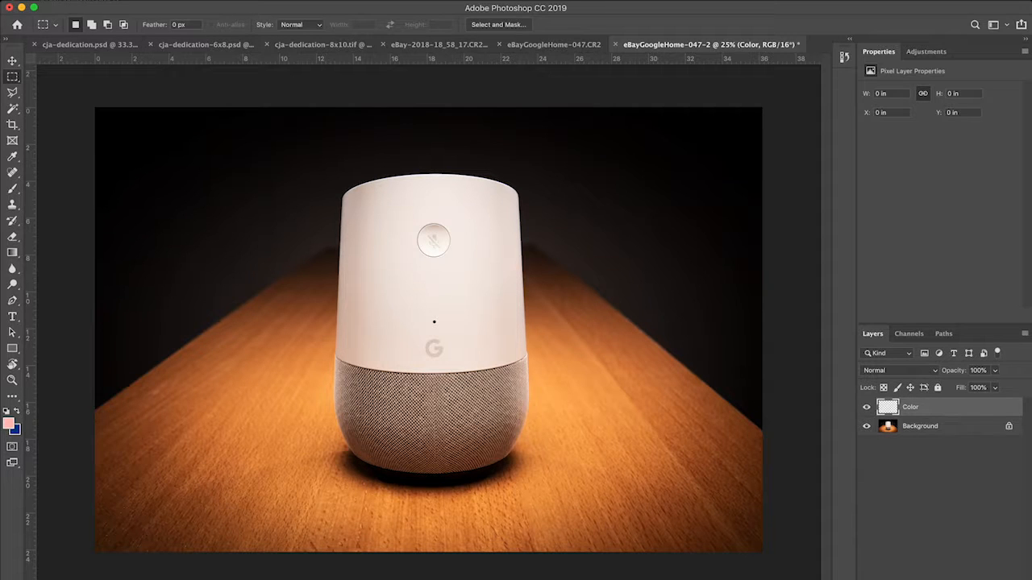
pyautogui.click(13, 380)
pyautogui.moveTo(385, 297); pyautogui.dragTo(637, 400)
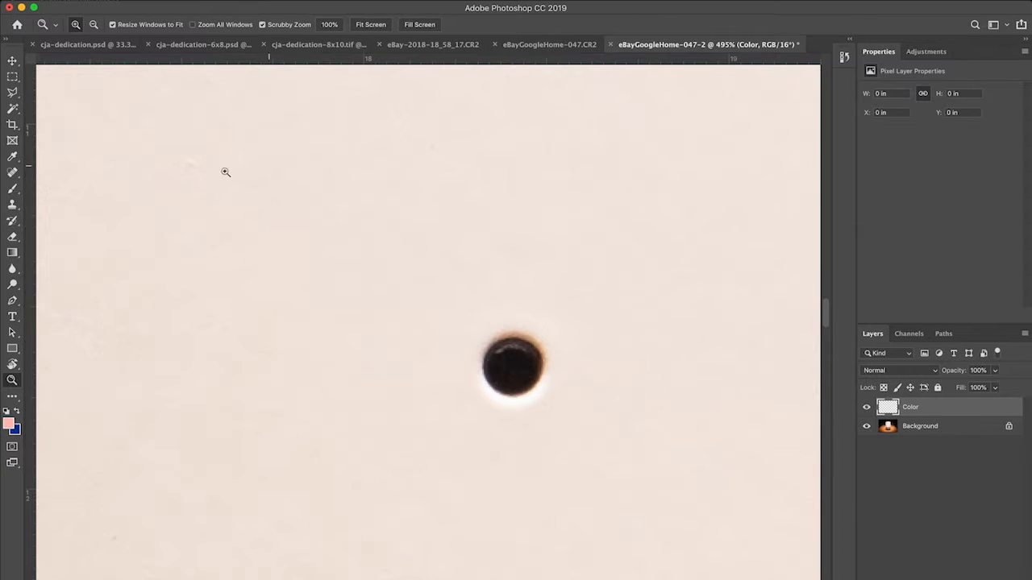
pyautogui.click(12, 188)
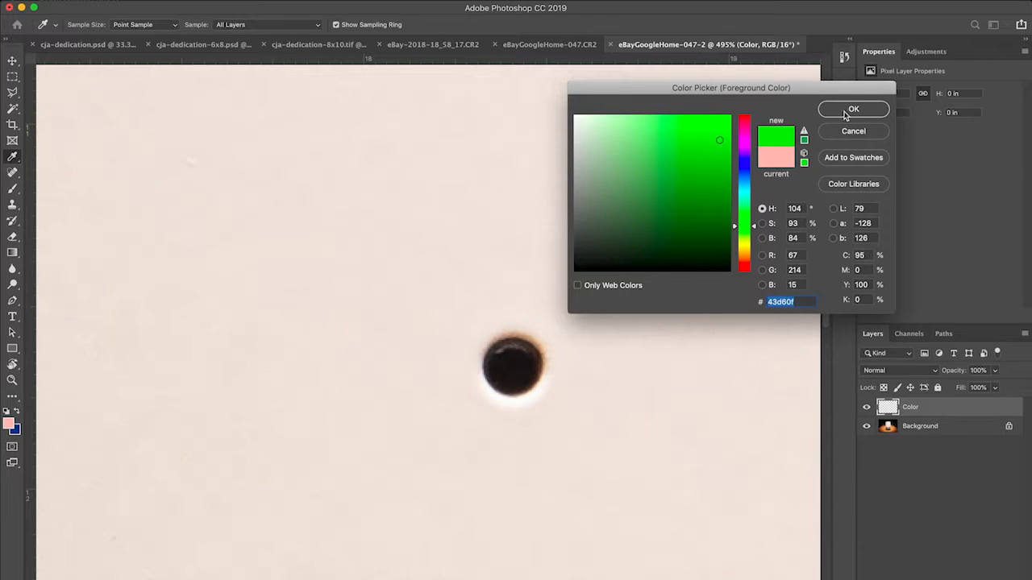
pyautogui.click(852, 109)
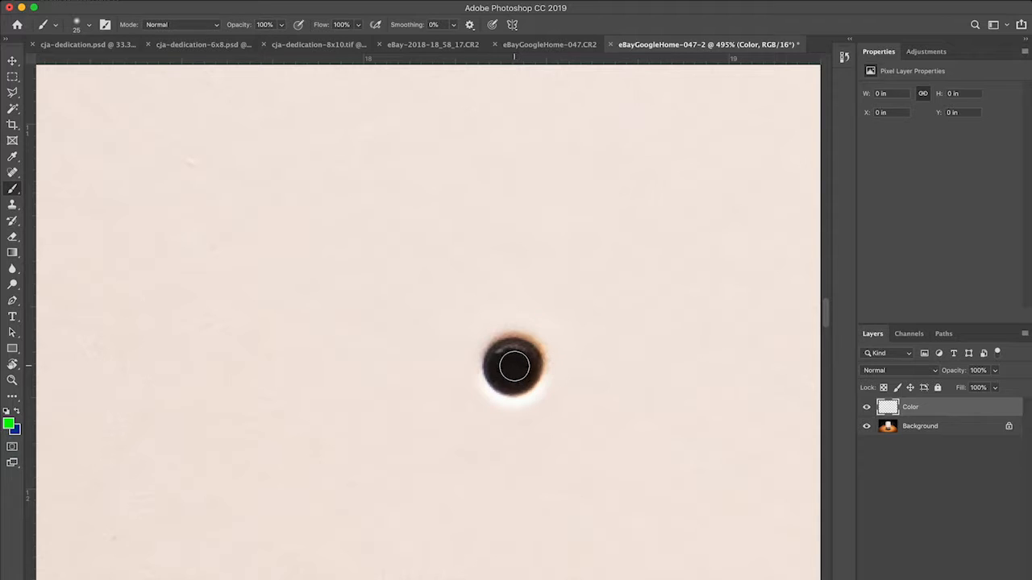
# Step: Enlarge the brush to 50 and paint green over the black dot above the G logo on the Color layer
pyautogui.press(']')
pyautogui.press(']')
pyautogui.press(']')
pyautogui.click(513, 367)
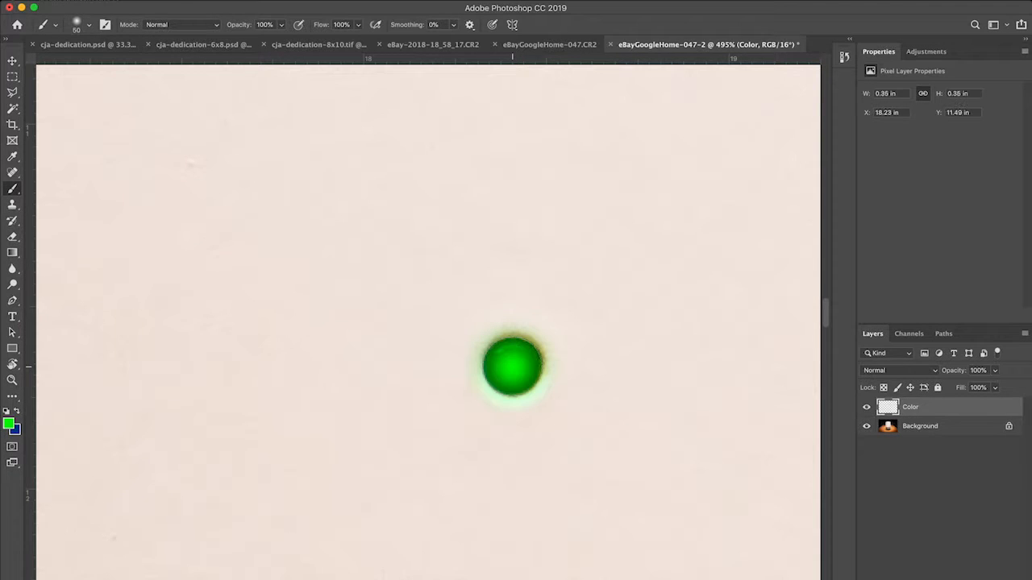
pyautogui.click(513, 367)
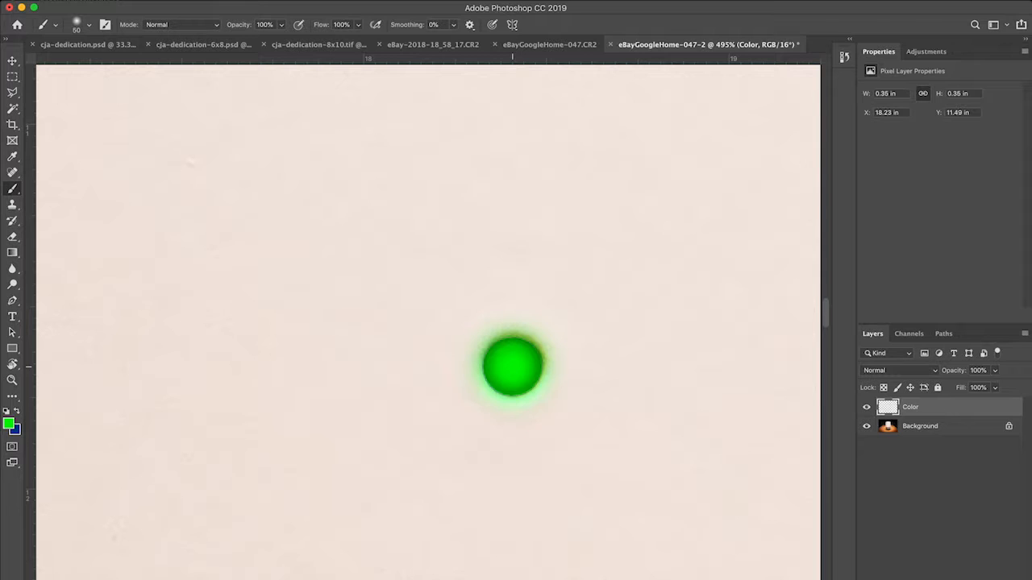
pyautogui.click(513, 367)
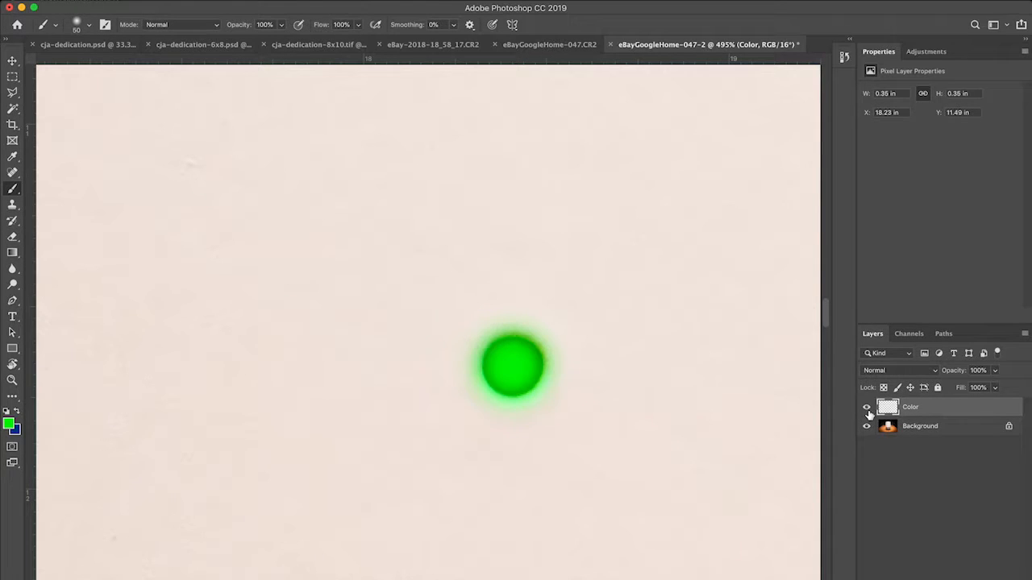
# Step: Examine the green dot in the whole image and close up, and compare it with the Color layer hidden
pyautogui.press('super+0')
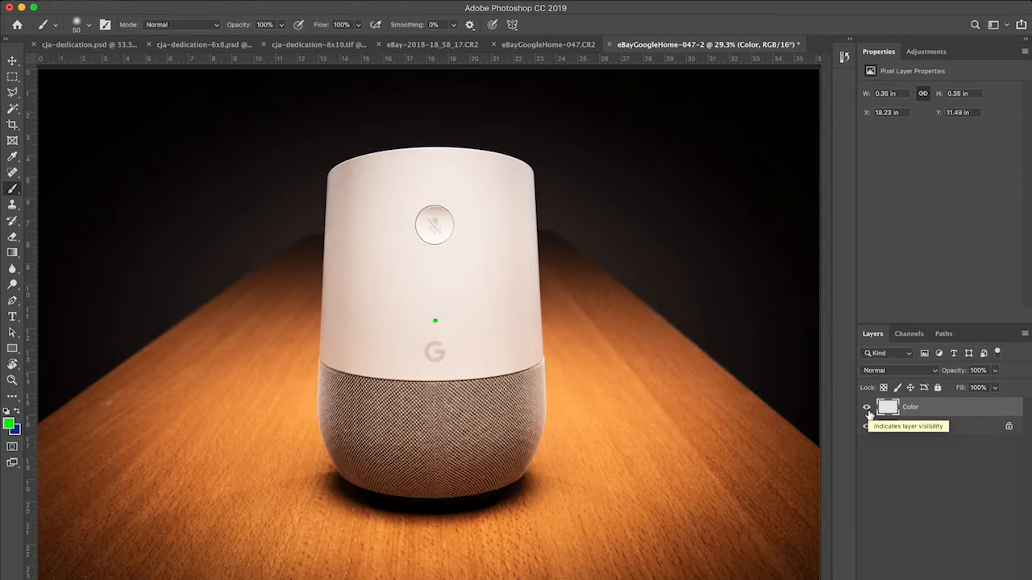
pyautogui.press('super+equal')
pyautogui.press('super+equal')
pyautogui.press('super+equal')
pyautogui.press('super+equal')
pyautogui.press('super+equal')
pyautogui.press('super+equal')
pyautogui.press('super+equal')
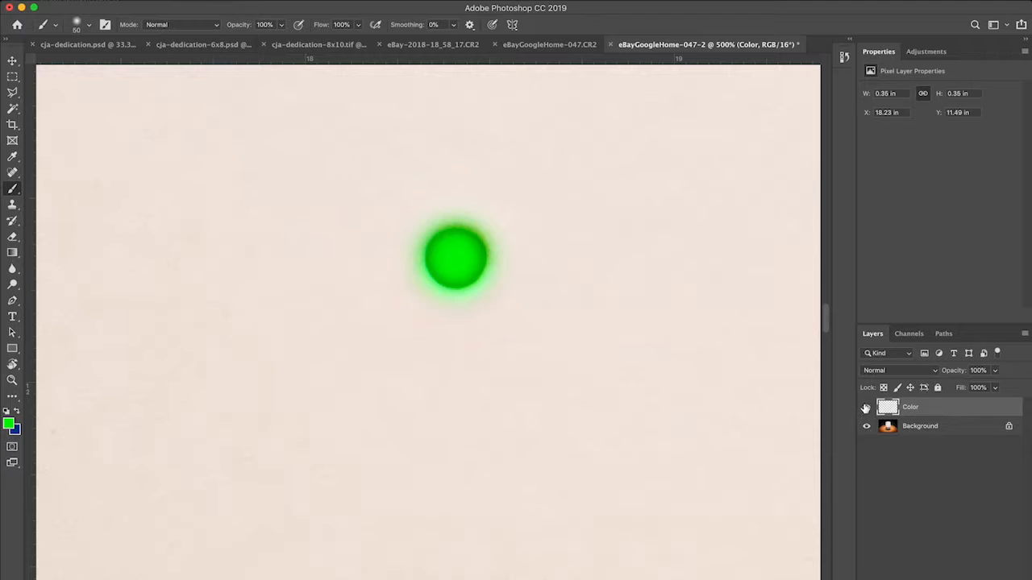
pyautogui.click(866, 407)
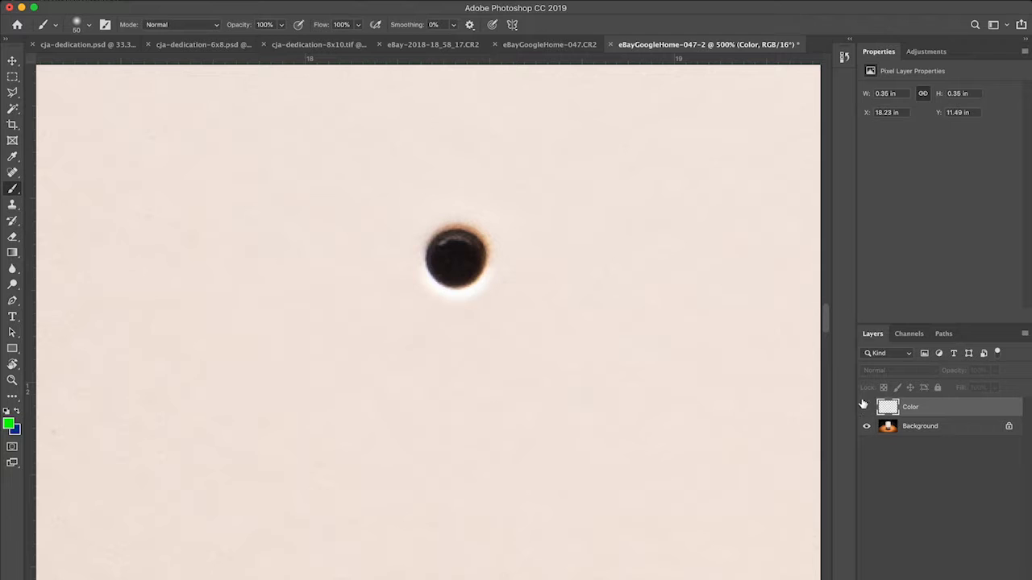
# Step: Place a duplicate of the Background layer above Color in Screen blend mode, masked to the dot
pyautogui.click(12, 78)
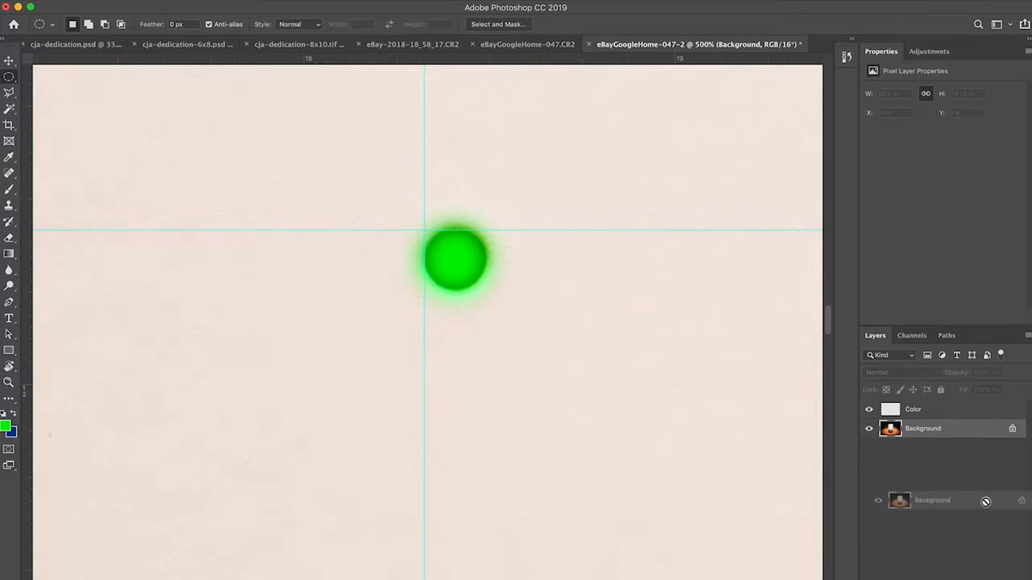
pyautogui.moveTo(998, 499); pyautogui.dragTo(999, 576)
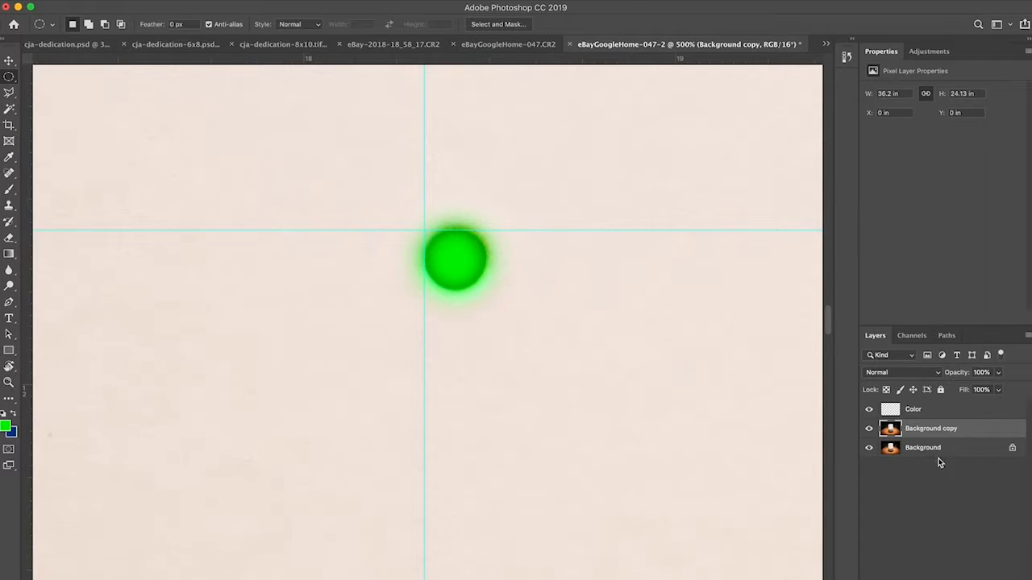
pyautogui.click(9, 190)
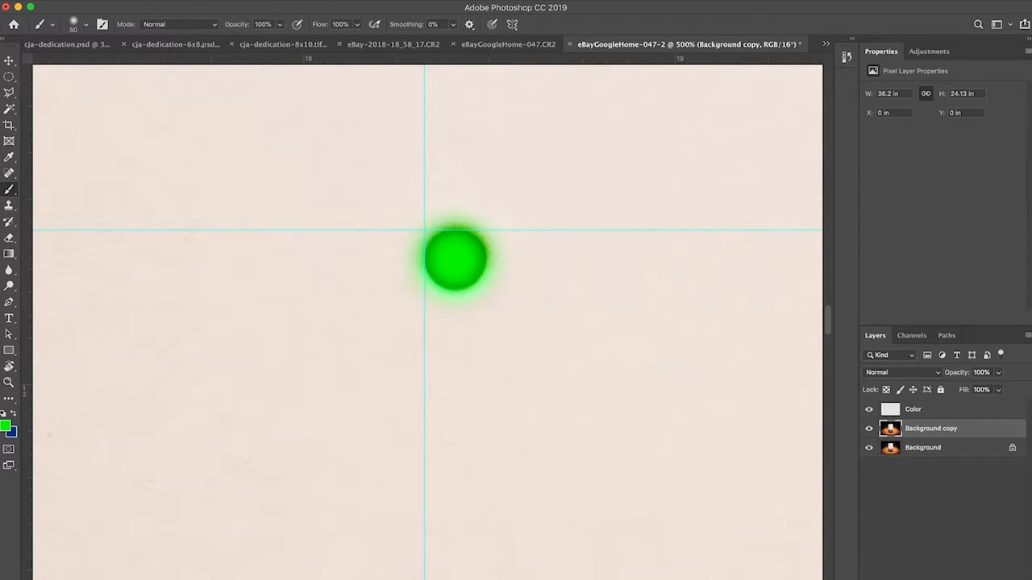
pyautogui.click(940, 575)
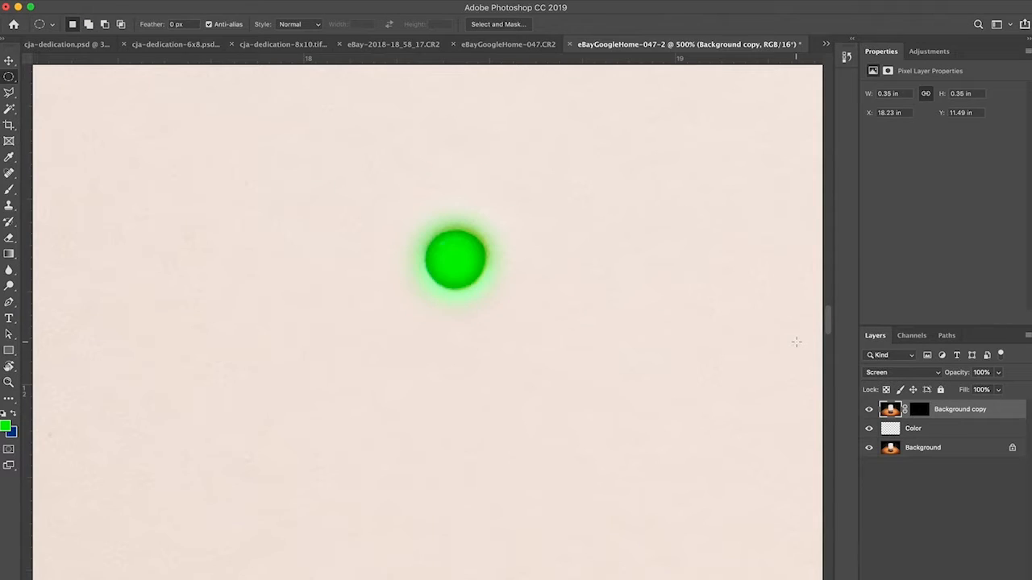
# Step: Check the green dot in the whole image, and close the document while saving its changes
pyautogui.press('super+0')
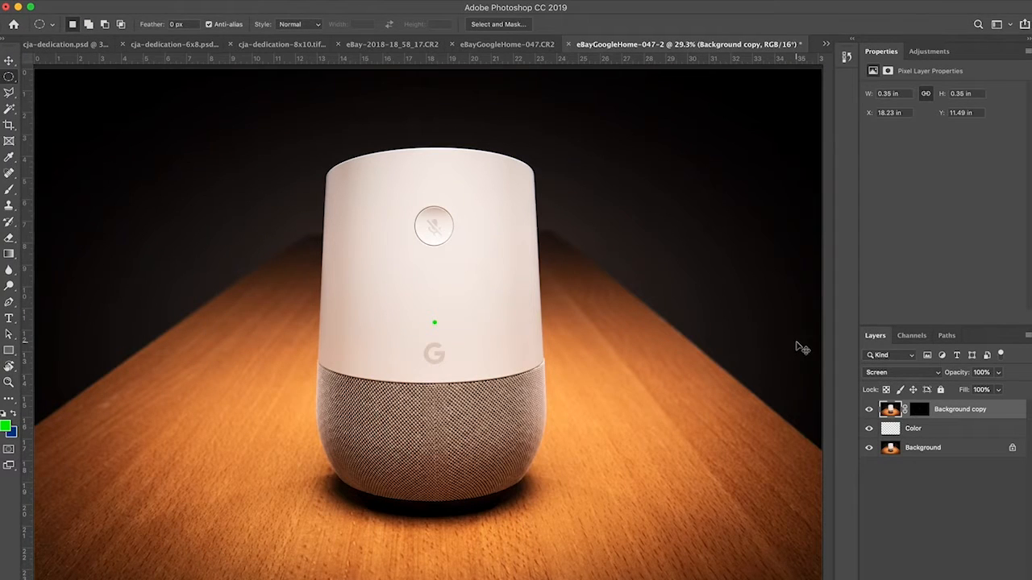
pyautogui.press('super+equal')
pyautogui.press('super+equal')
pyautogui.press('super+minus')
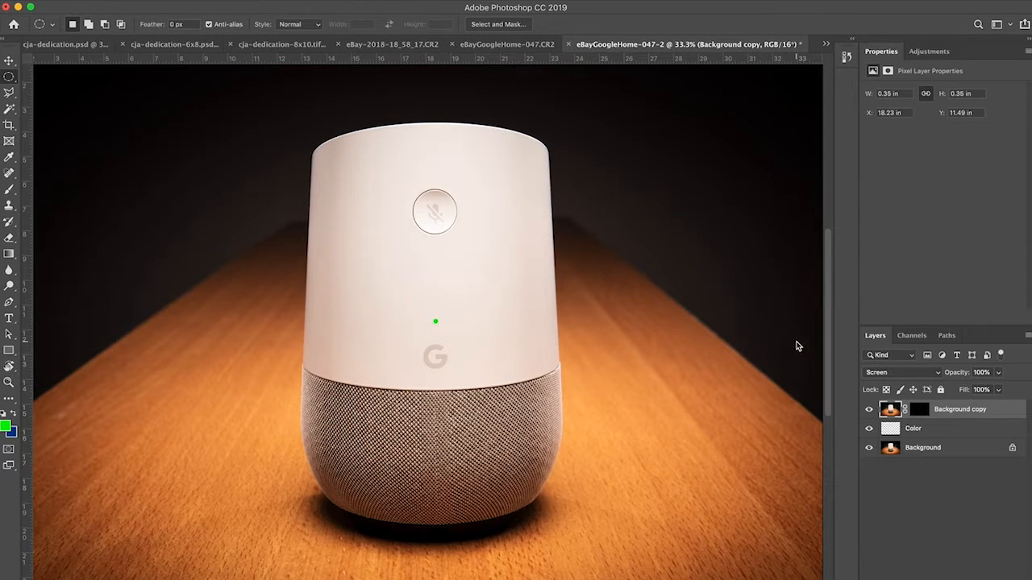
pyautogui.press('super+w')
pyautogui.press('Return')
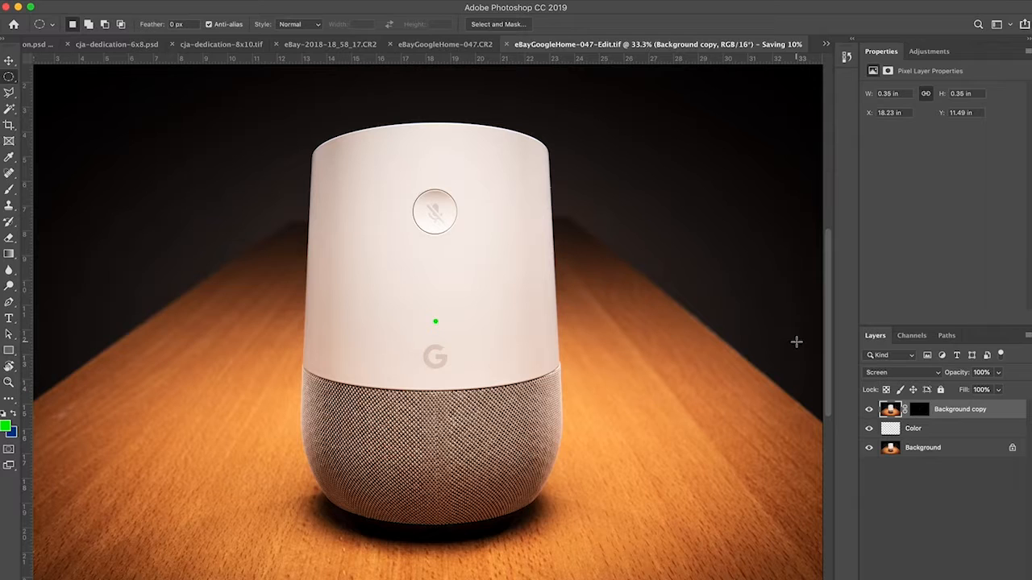